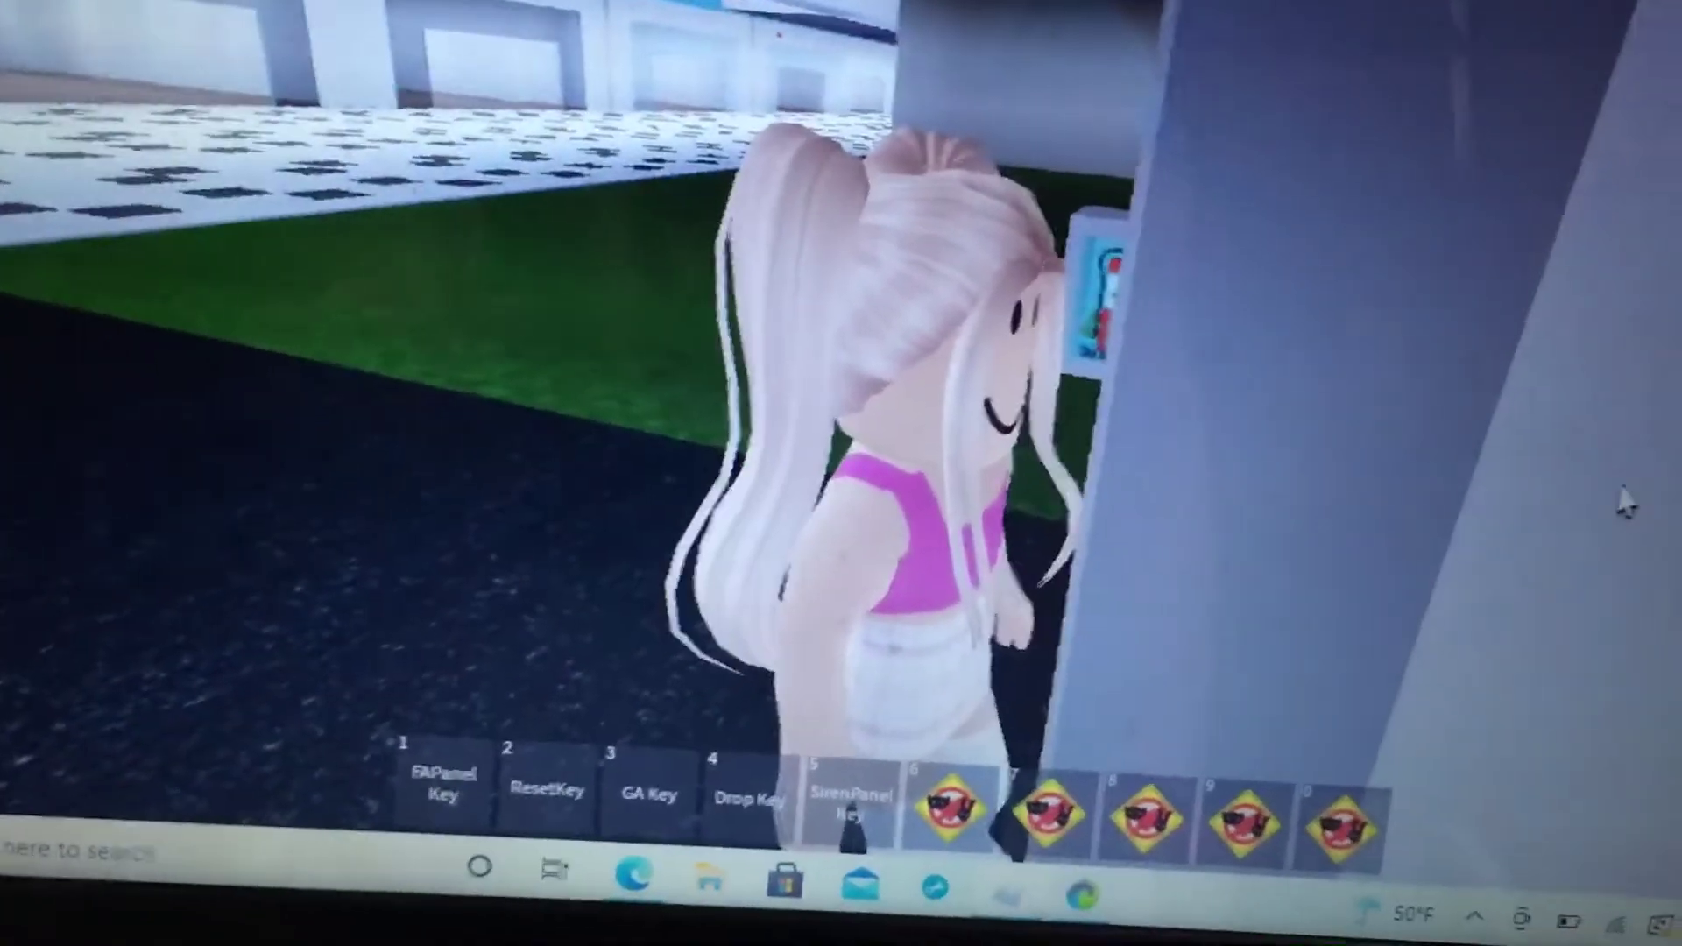
# Step: Rotate the camera from the extinguisher wall to face the elevator door
pyautogui.moveTo(1611, 531); pyautogui.dragTo(1596, 500)
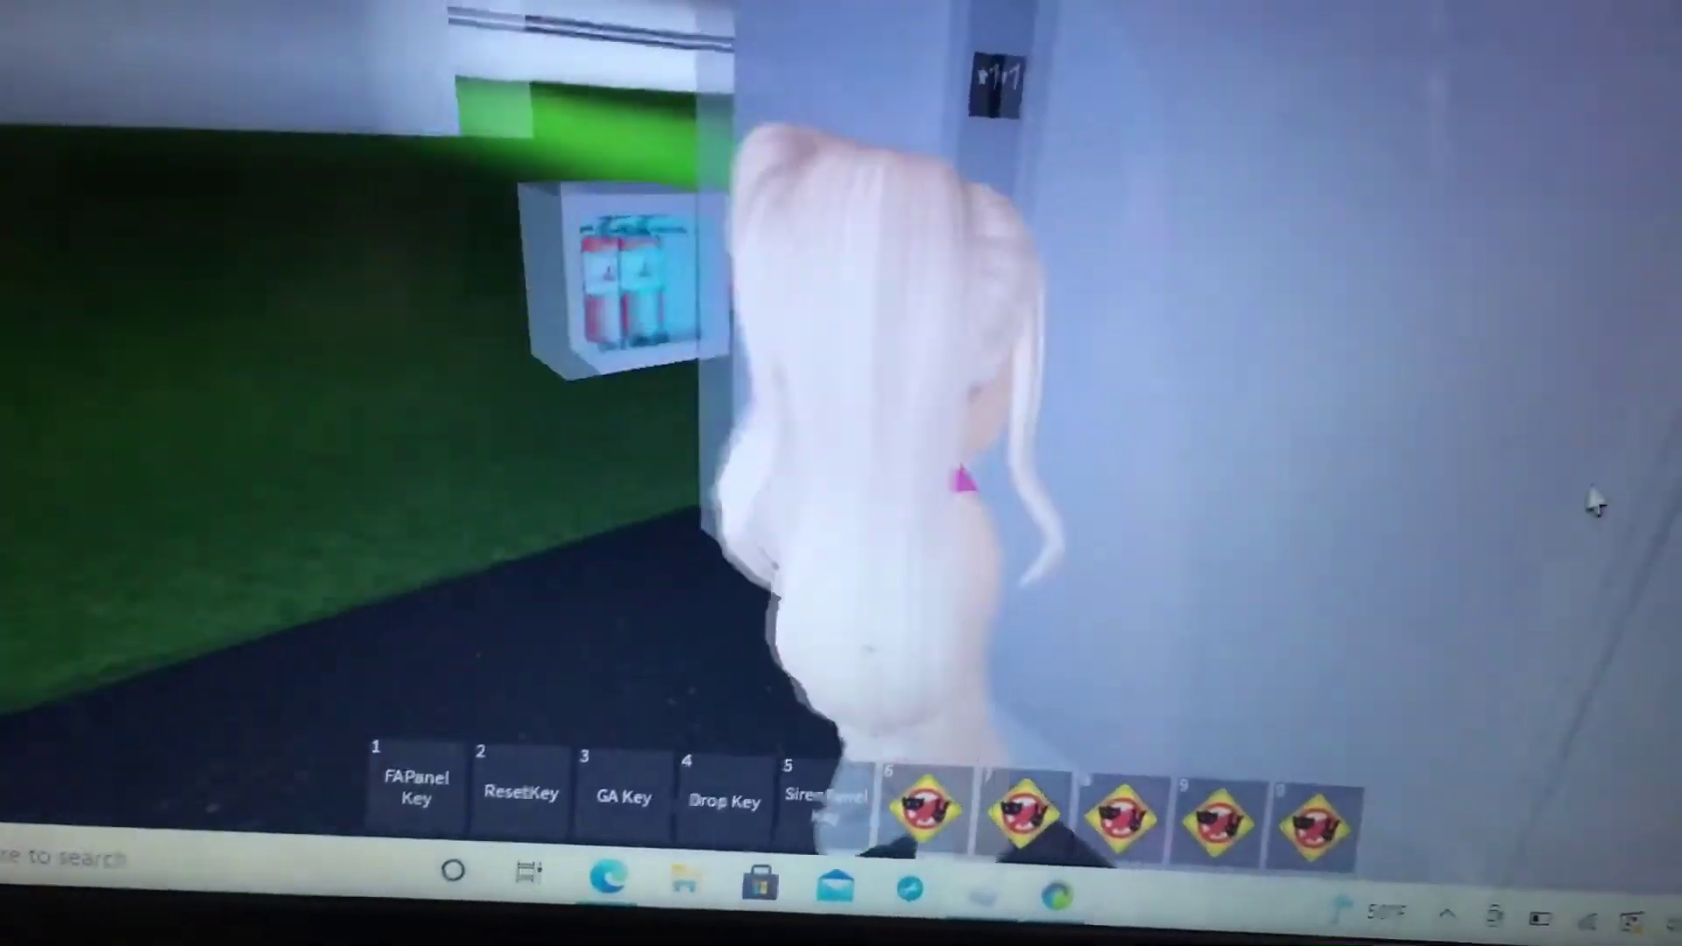
pyautogui.rightClick(1597, 500)
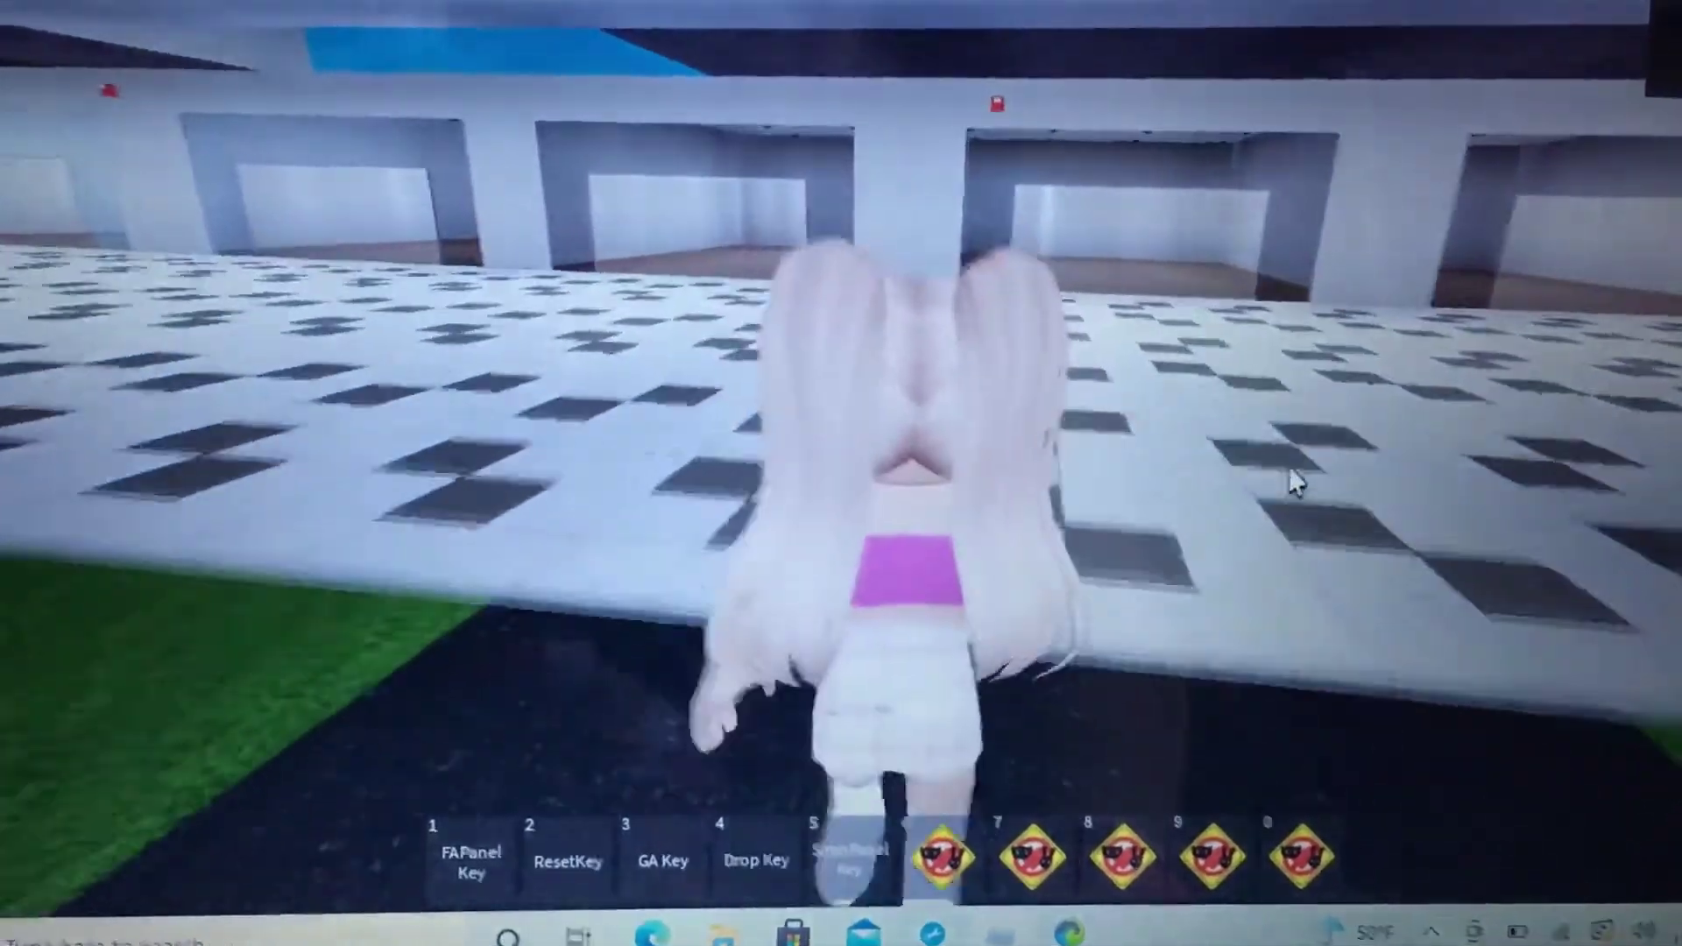
# Step: Turn the avatar around outside and walk back to the standalone elevator shaft
pyautogui.press('s')
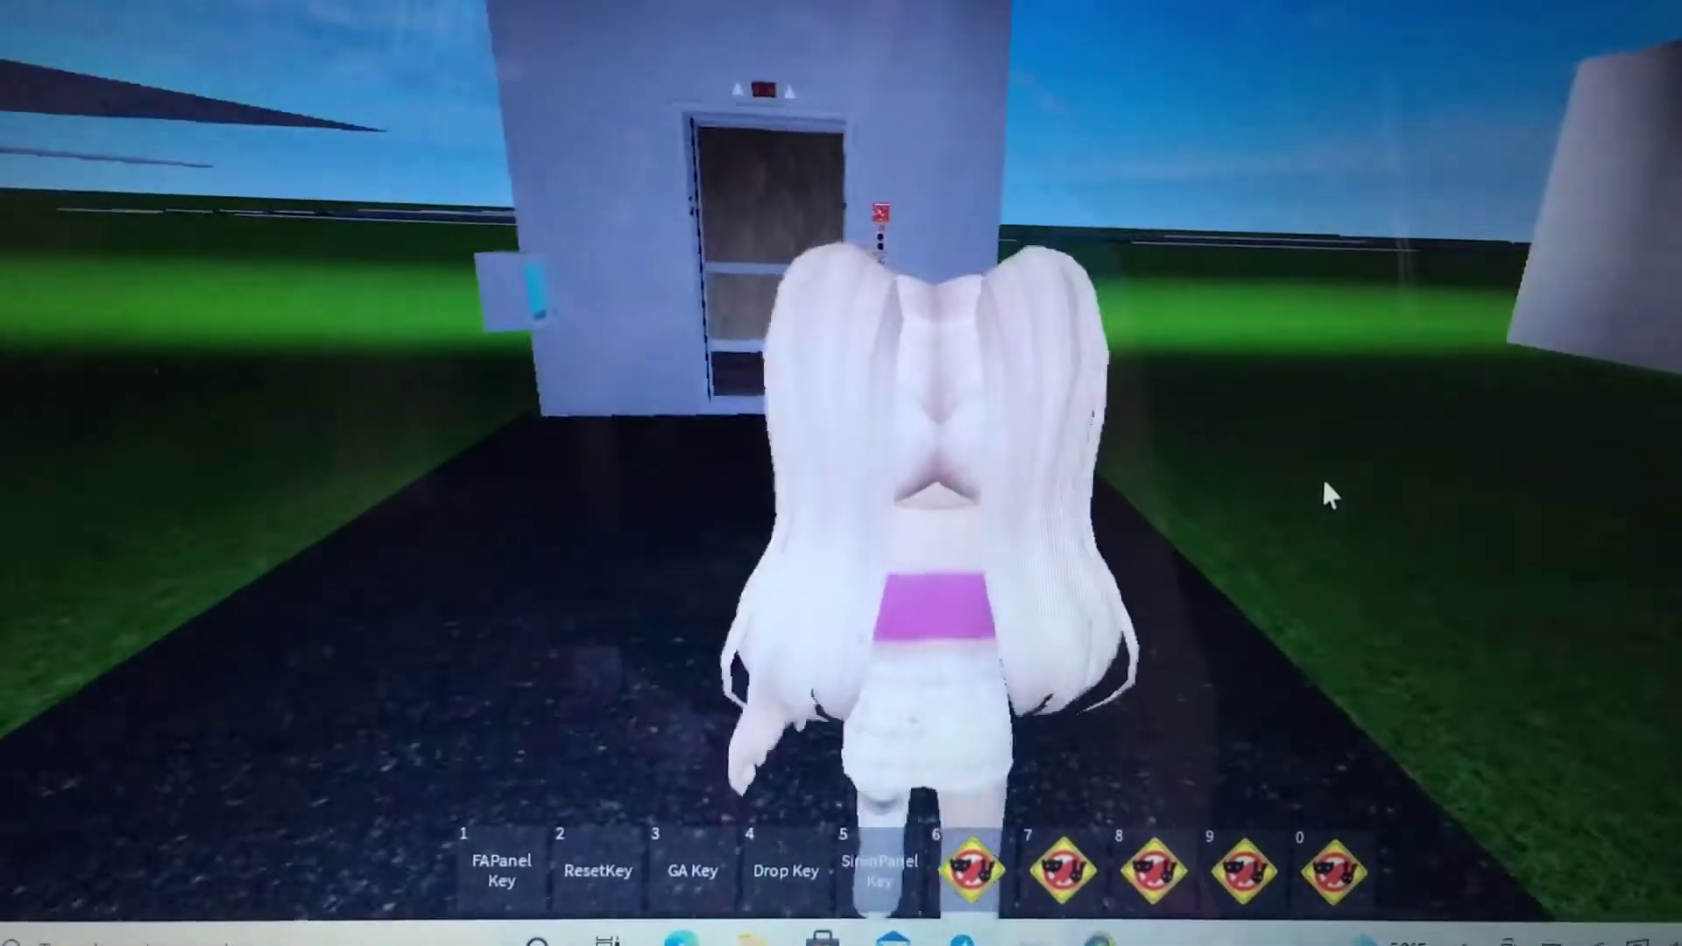
pyautogui.press('w')
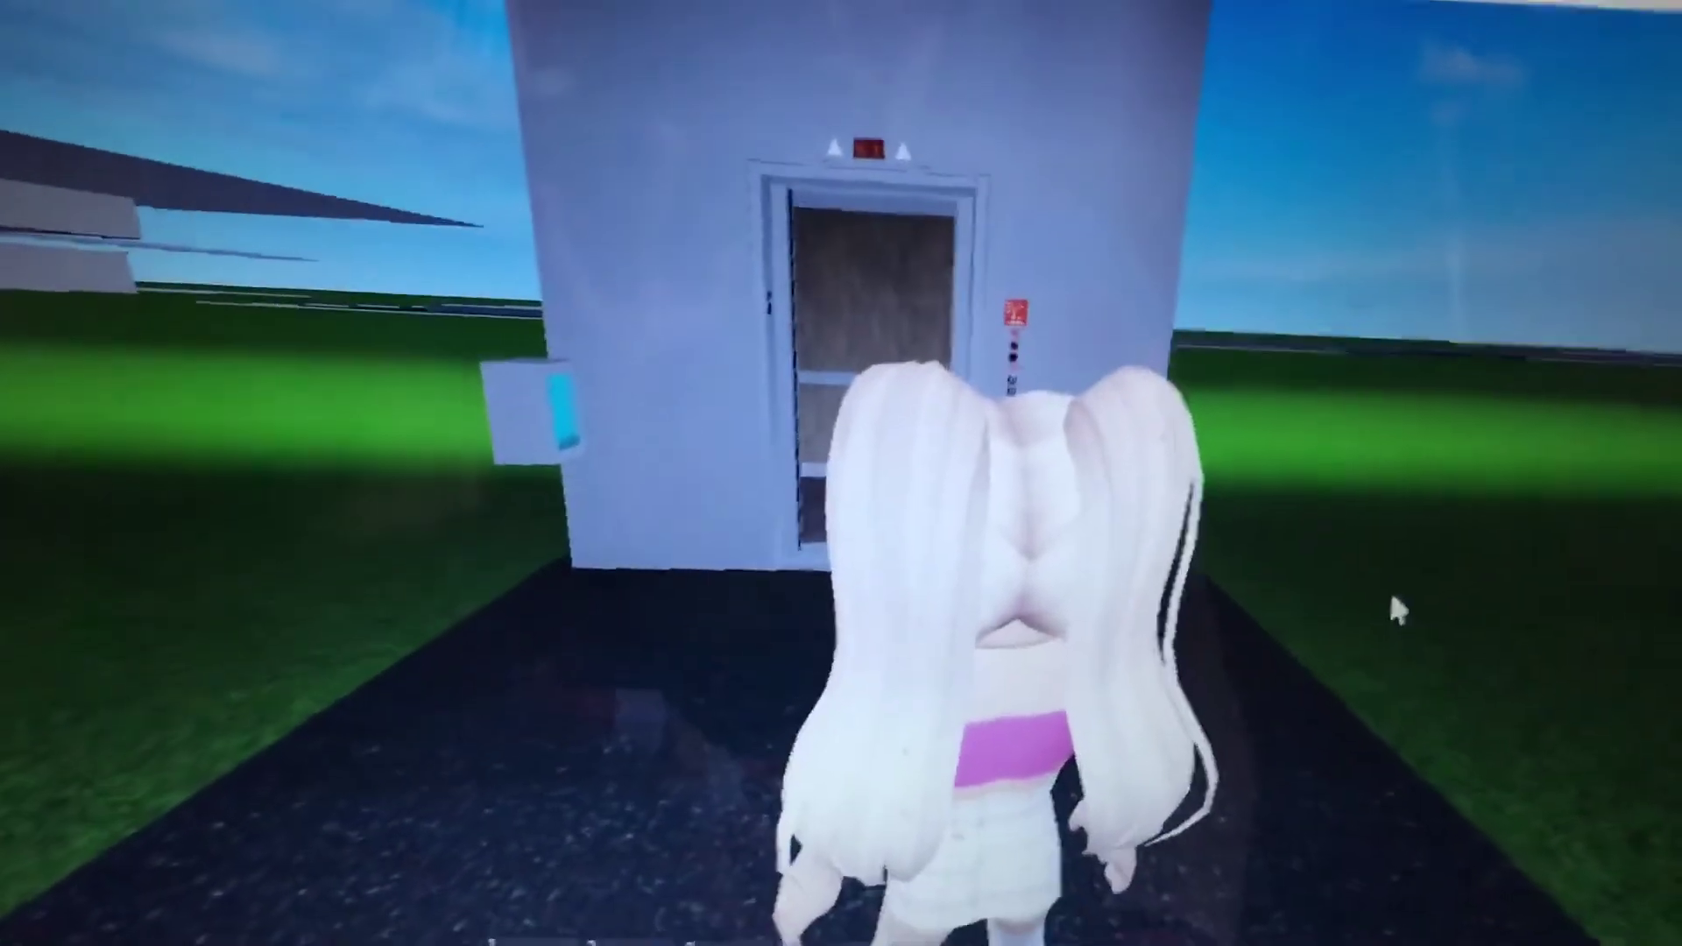